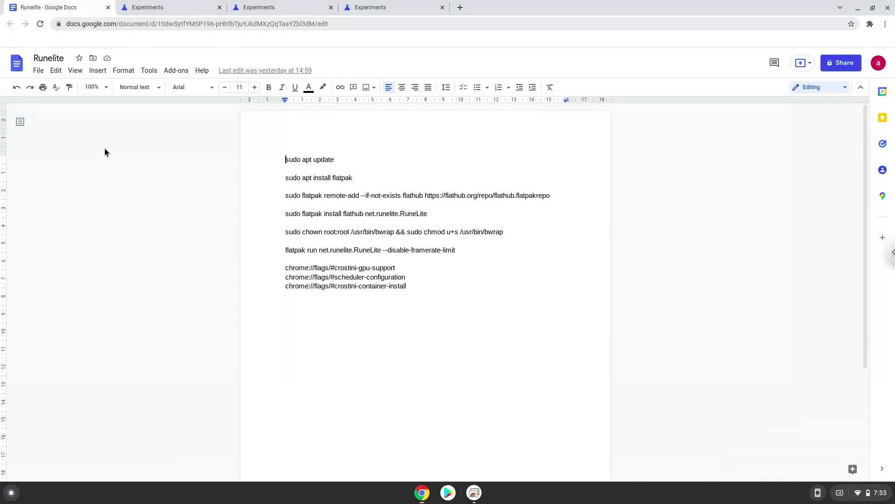
Set the Crostini GPU Support flag to Enabled
left_click(138, 11)
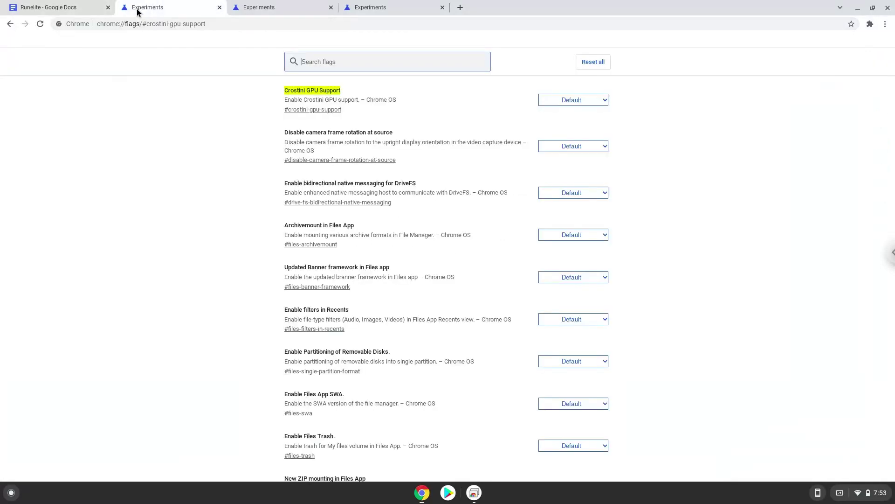
left_click(561, 99)
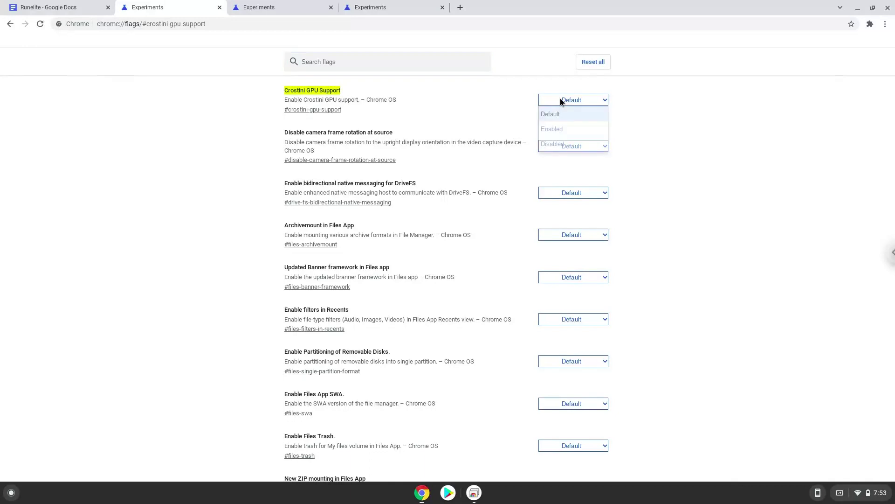
left_click(566, 133)
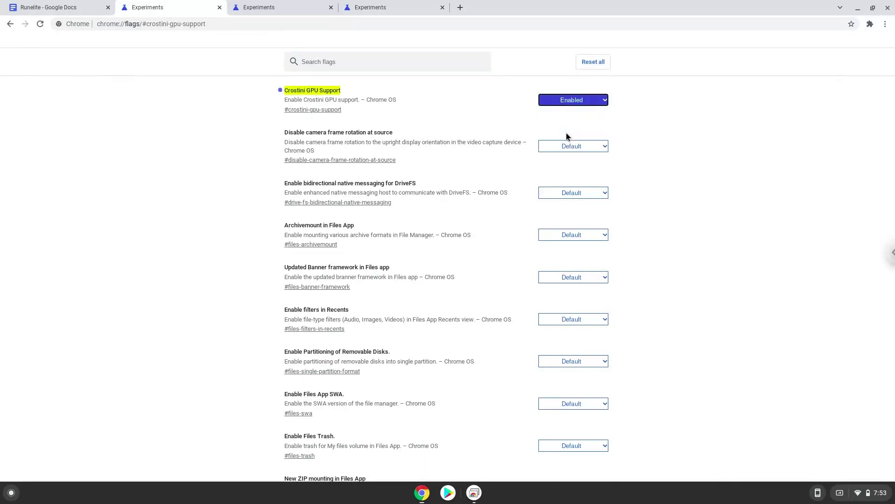
Set the Scheduler Configuration flag to "Enables Hyper-Threading on relevant CPUs"
left_click(304, 9)
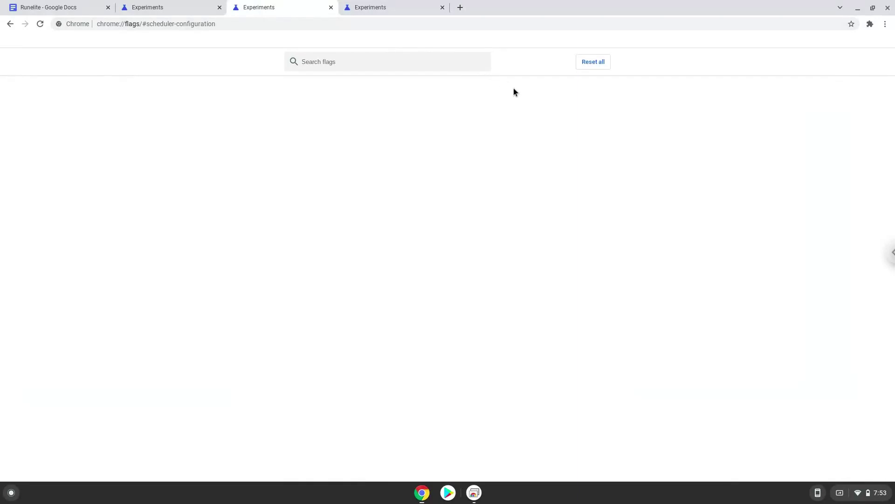
left_click(541, 99)
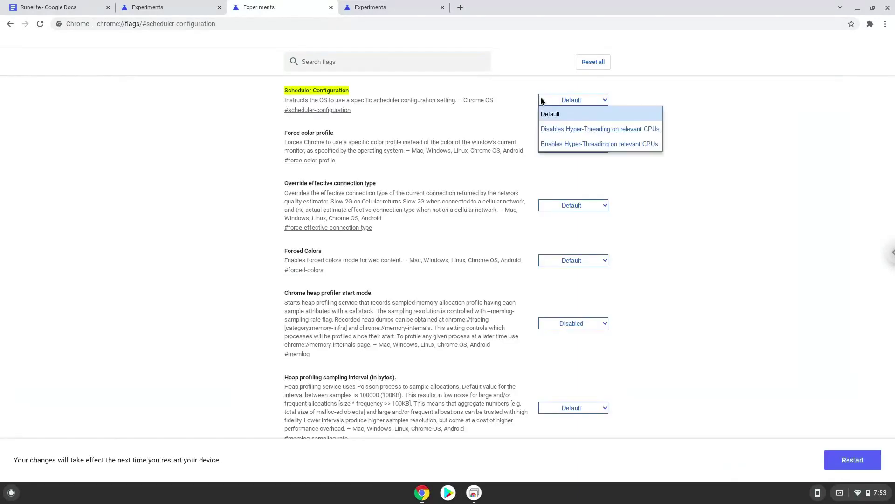
left_click(550, 144)
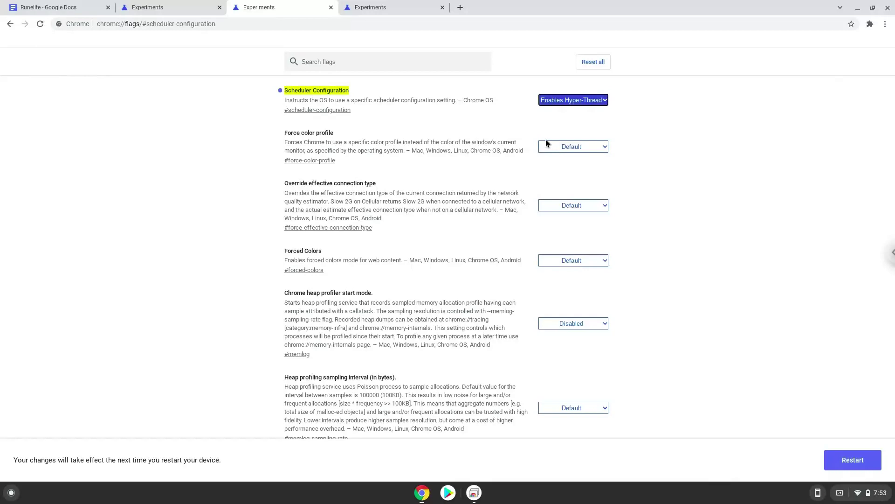
Set the Debian version for new Crostini containers flag to Bullseye and restart the device to apply the flag changes
left_click(396, 8)
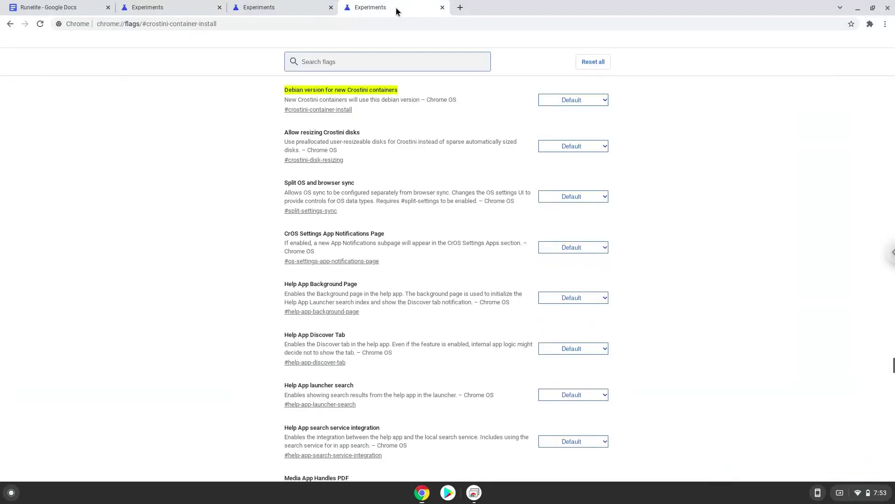
left_click(552, 100)
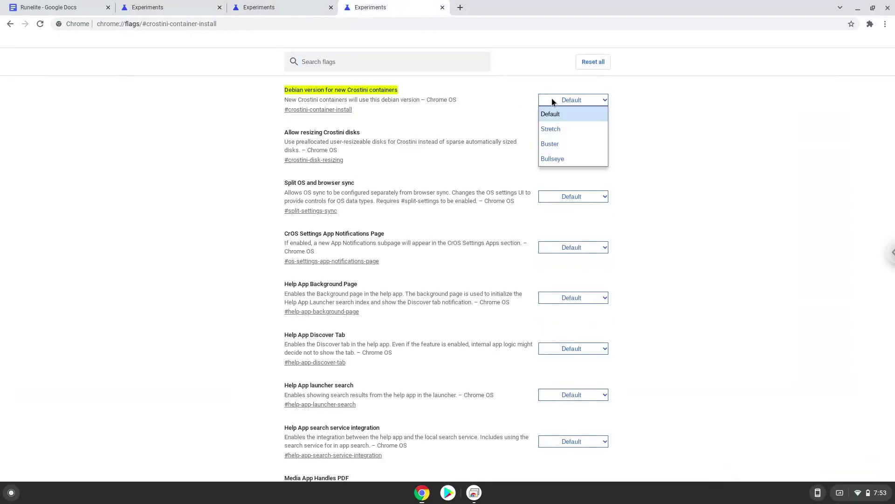
left_click(550, 159)
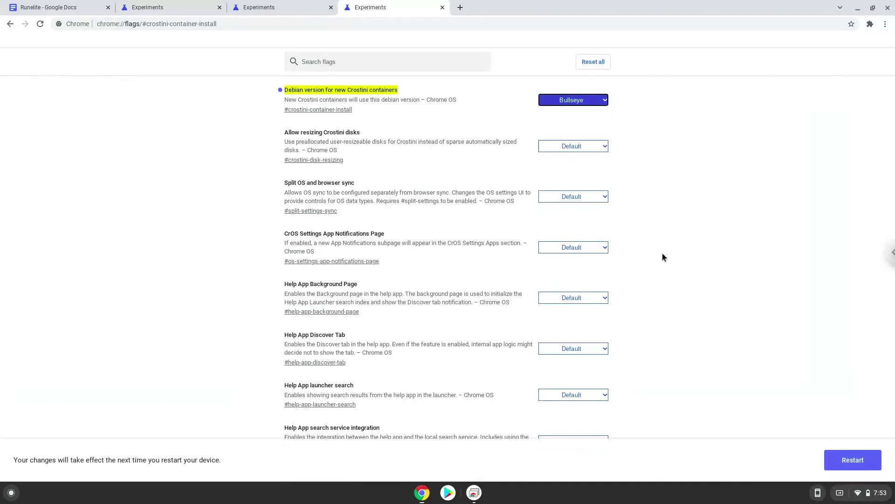
left_click(848, 459)
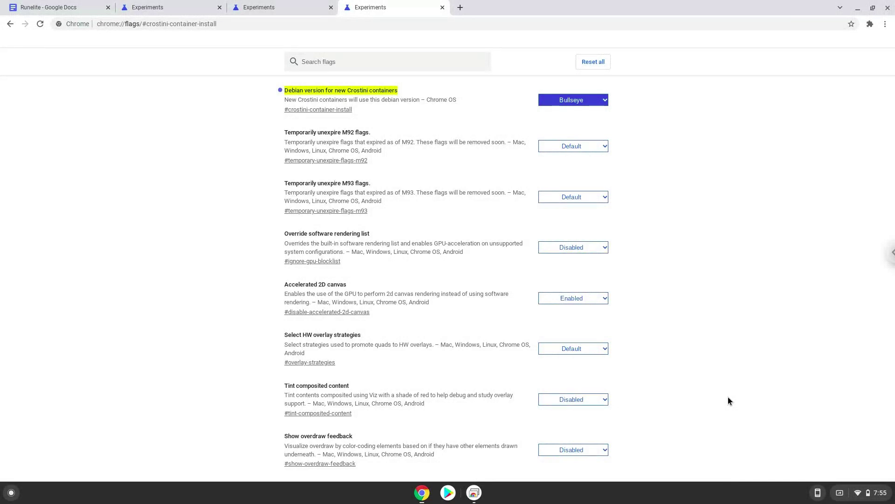
Install the Linux development environment from the system's Developers settings with the recommended 10.0 GB disk size, and close the Terminal and Settings windows
left_click(860, 492)
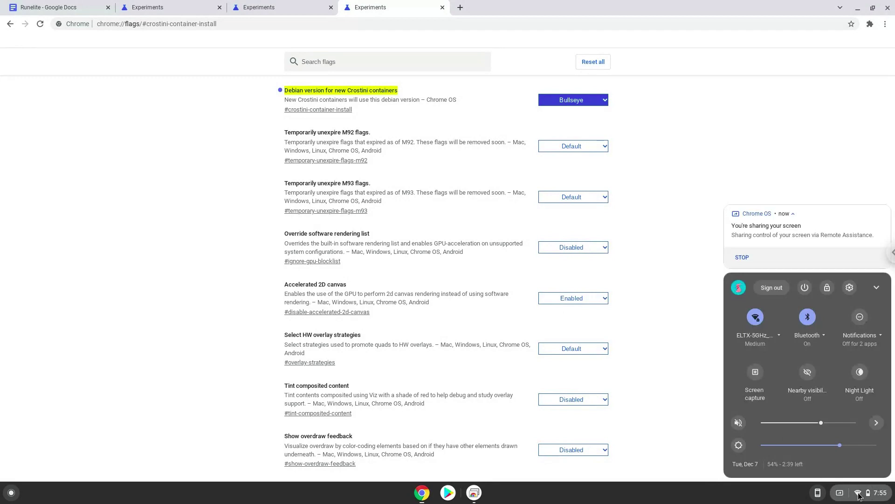
left_click(847, 287)
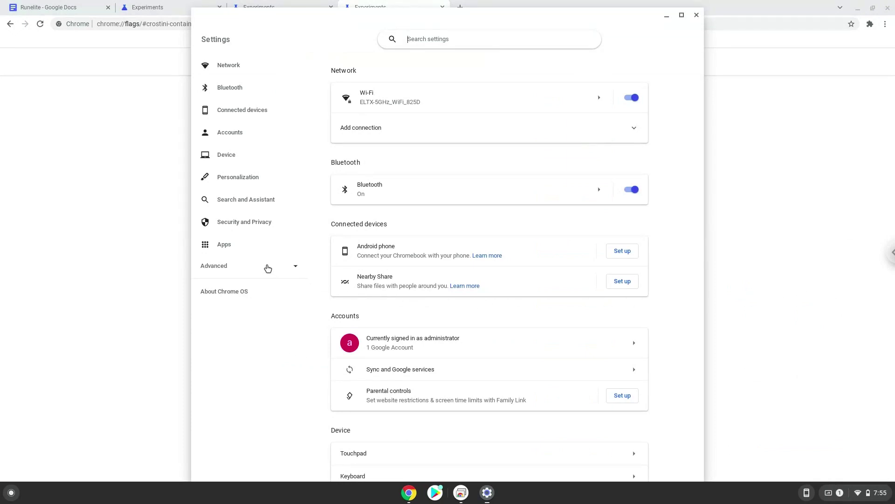
left_click(267, 267)
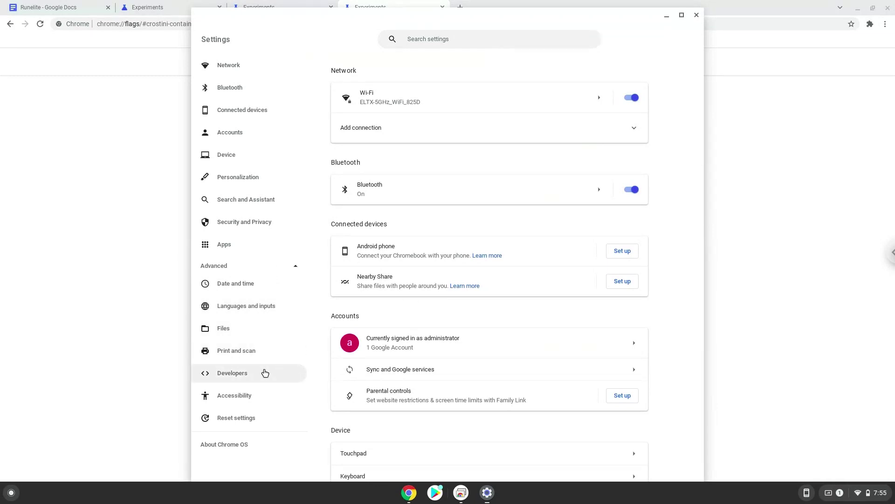
left_click(265, 372)
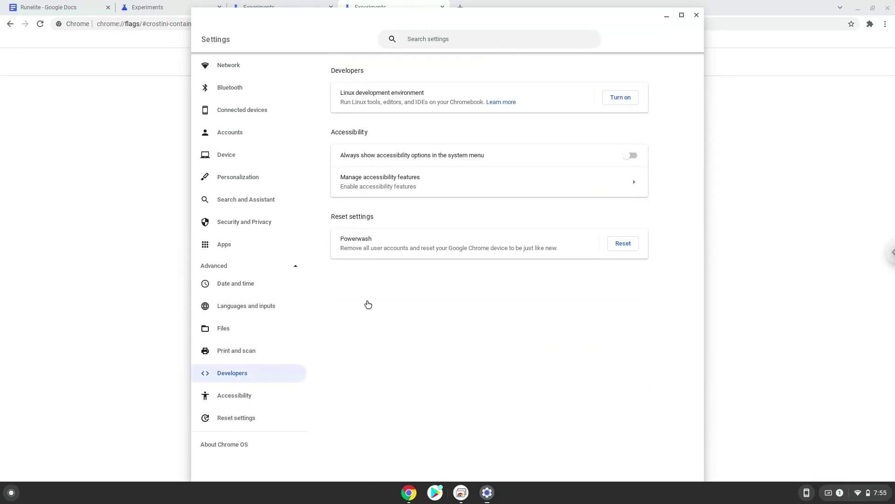
left_click(613, 99)
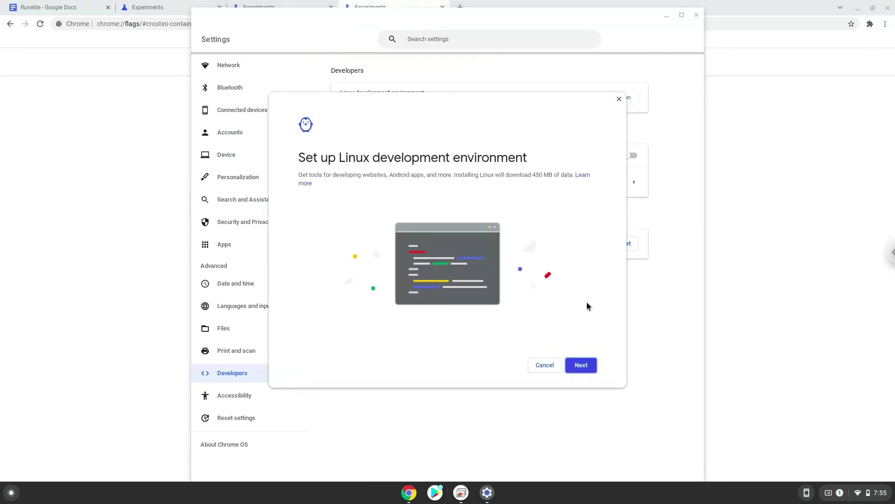
left_click(582, 364)
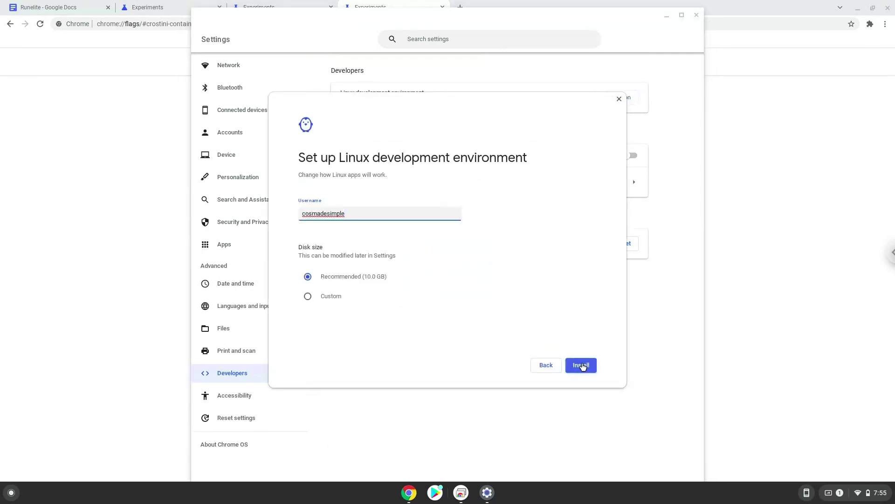
left_click(582, 366)
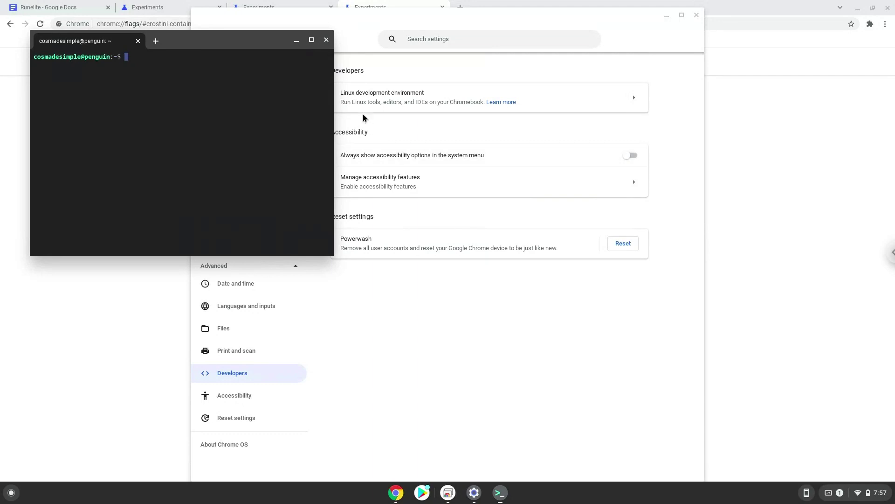
left_click(326, 40)
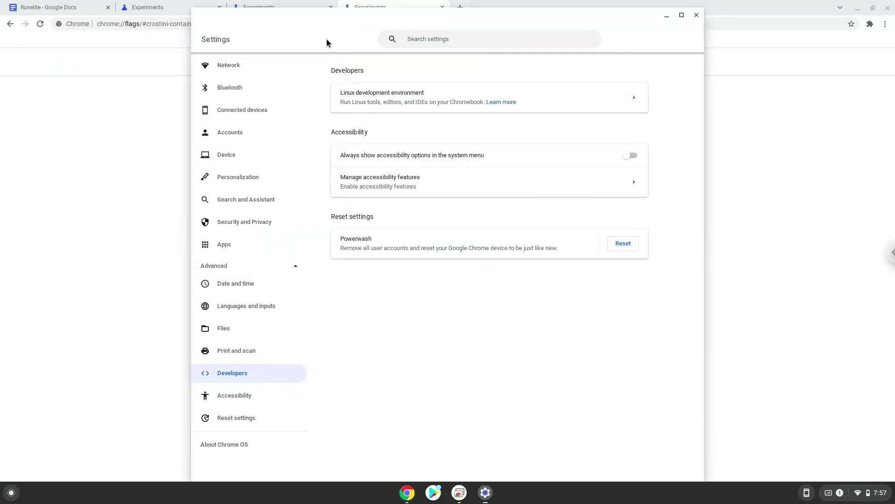
left_click(695, 16)
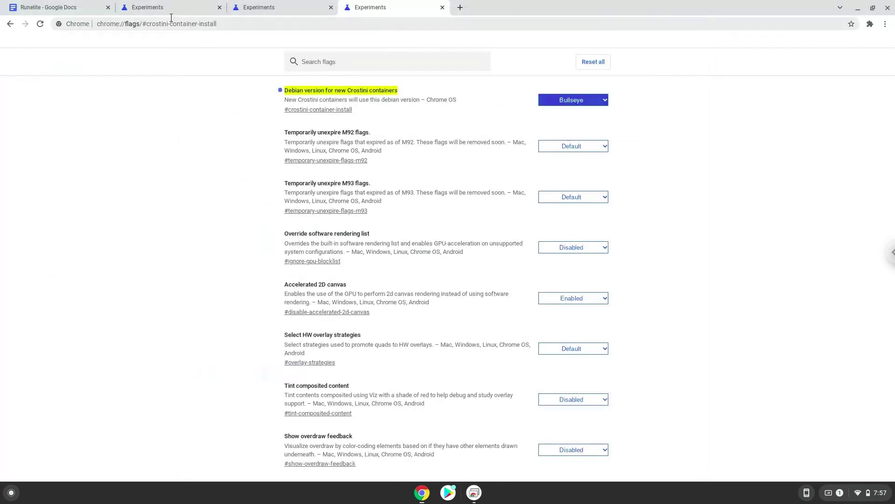
Copy the command "sudo apt update" from the Runelite document
left_click(75, 9)
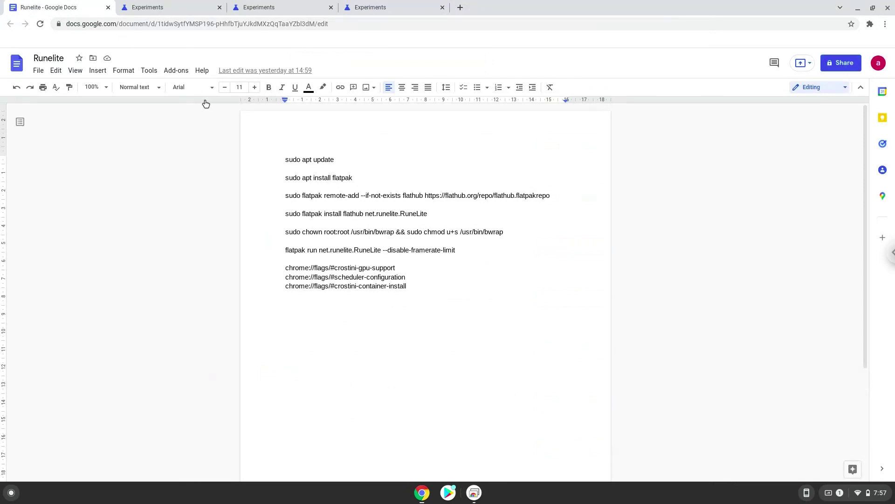
triple_click(291, 161)
right_click(291, 160)
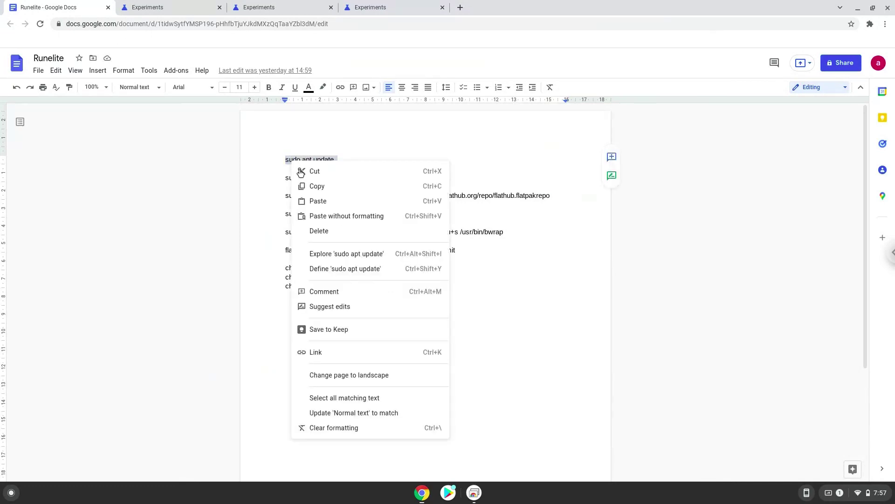
left_click(311, 187)
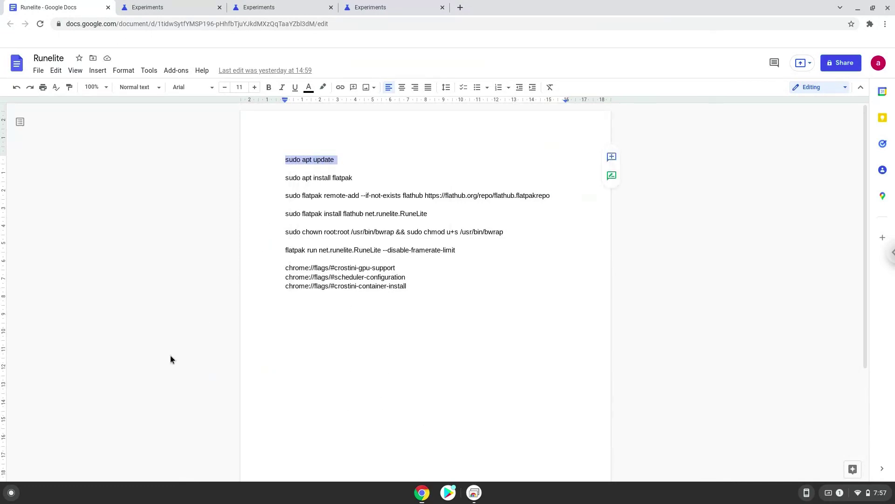
Open the Terminal app in a maximized window and run the copied command "sudo apt update"
left_click(14, 494)
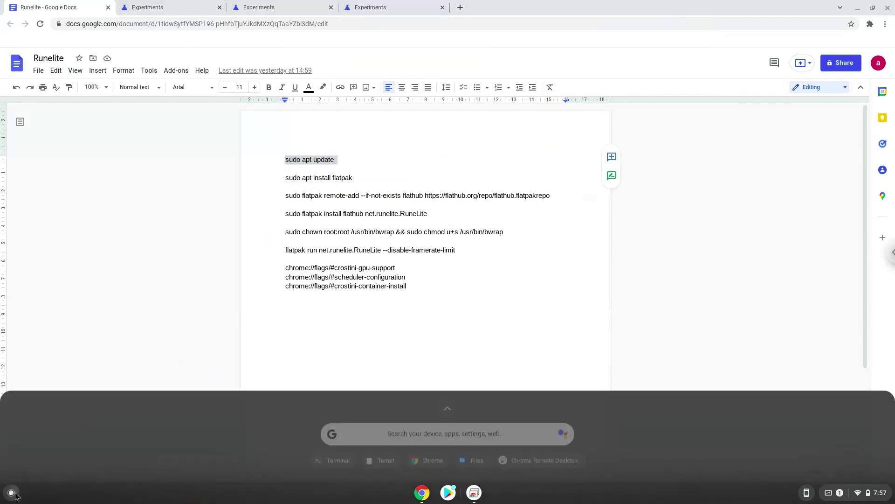
type("ter")
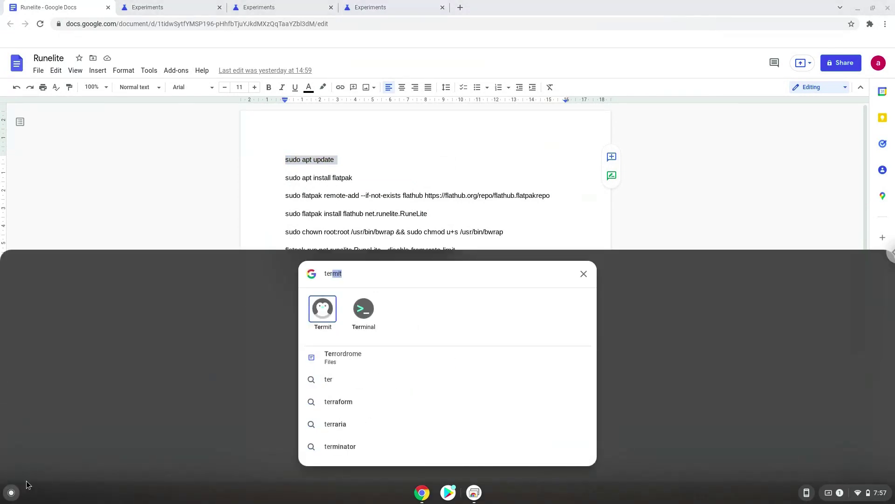
left_click(361, 312)
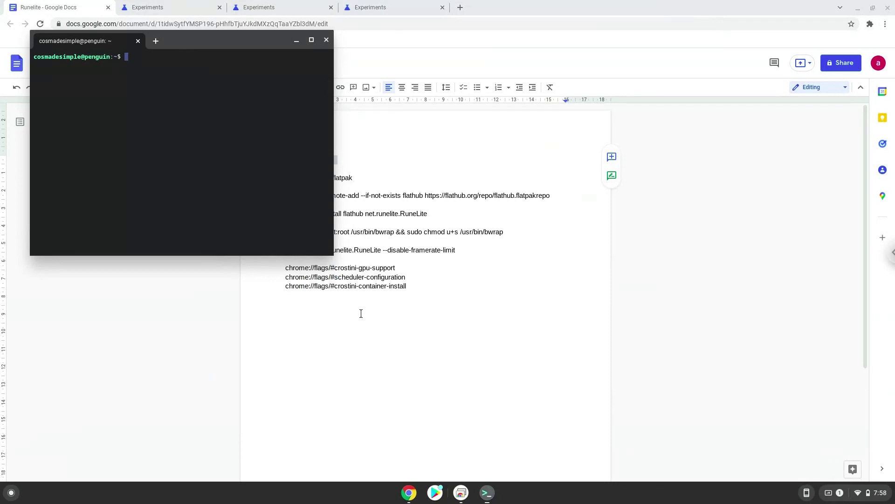
double_click(240, 46)
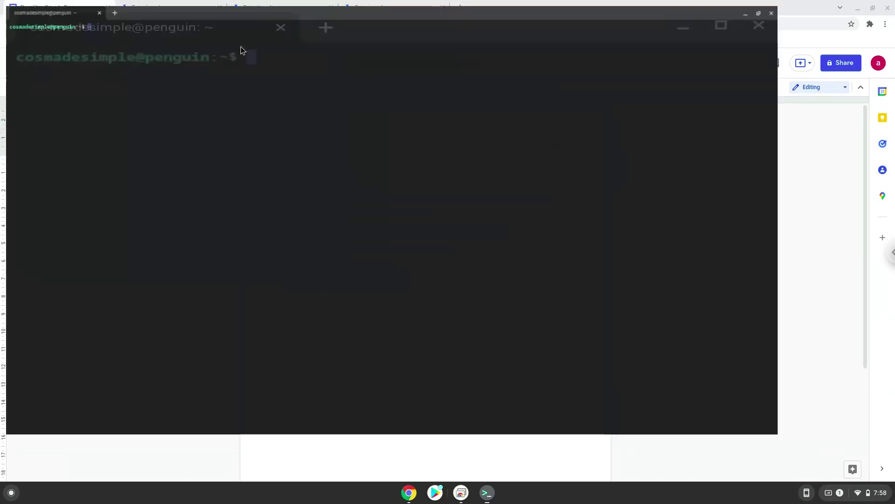
key("ctrl+shift+v")
key("Return")
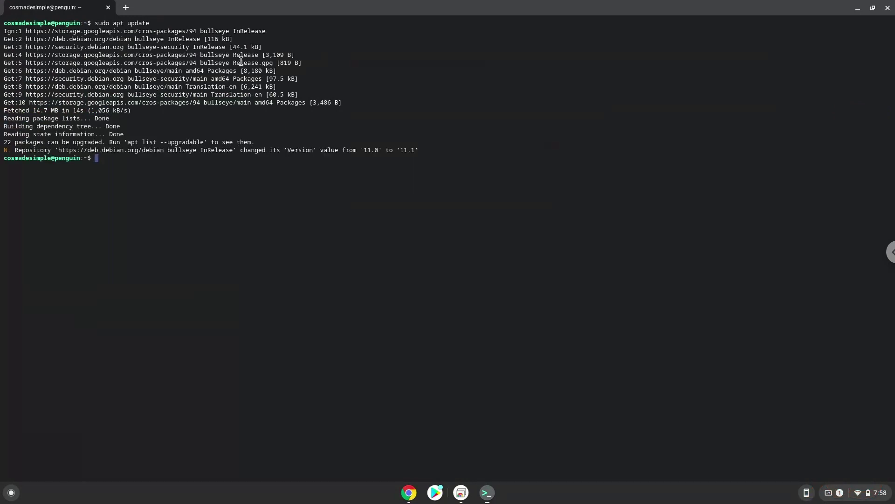
Return to the Runelite document in Chrome and copy the command "sudo apt install flatpak"
left_click(408, 494)
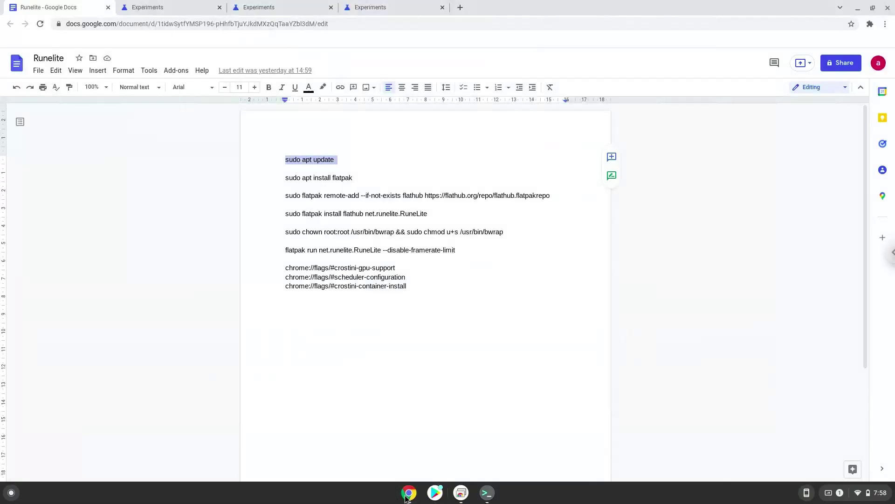
triple_click(300, 177)
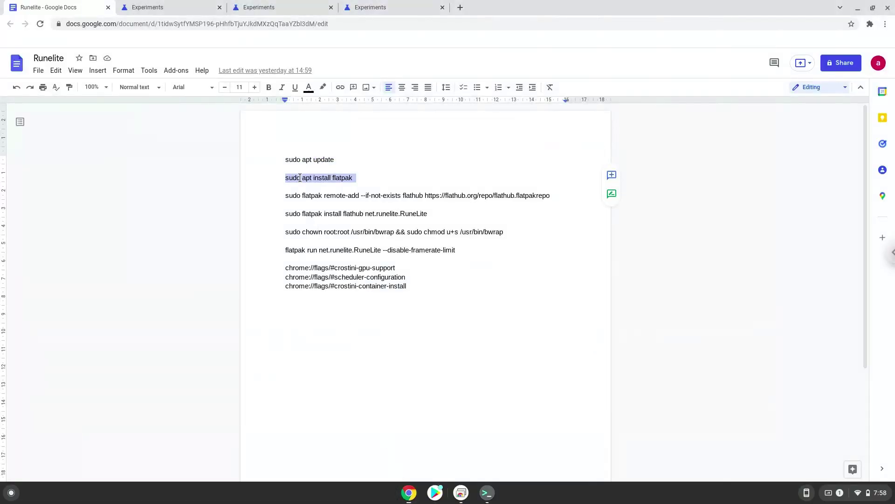
right_click(300, 178)
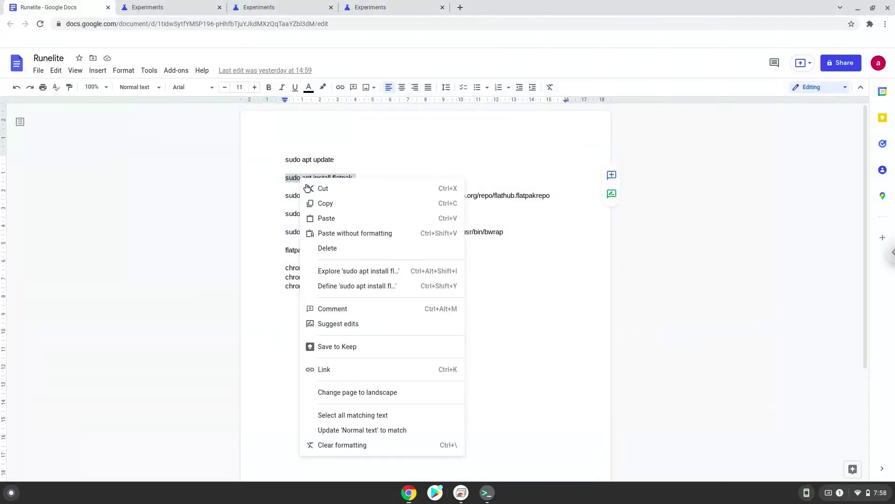
left_click(321, 203)
Run "sudo apt install flatpak" in the Terminal and accept continuing with the installation
left_click(487, 493)
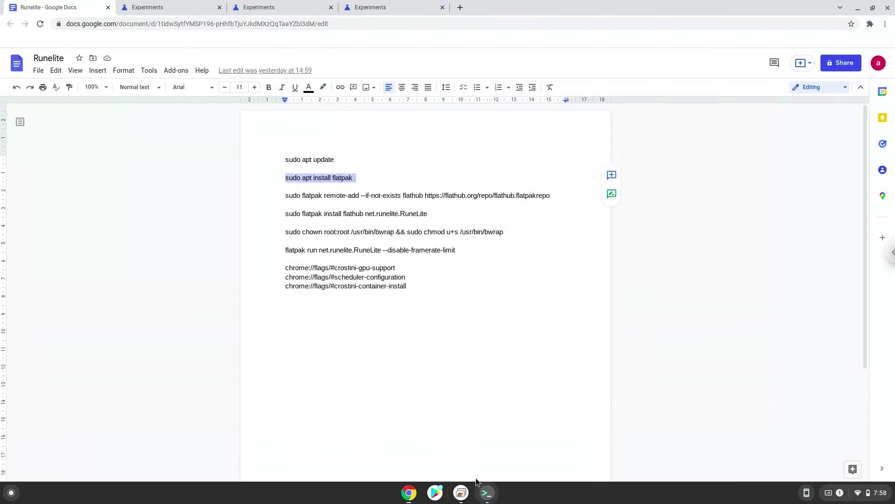
key("ctrl+shift+v")
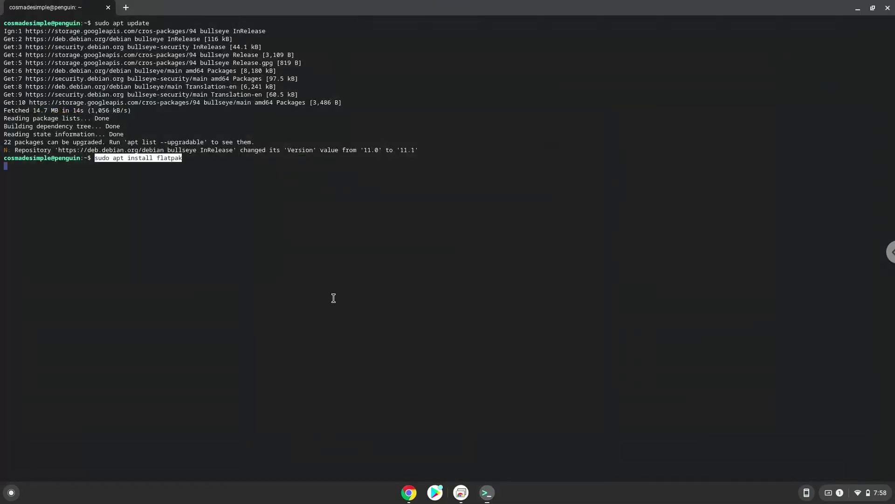
key("Return")
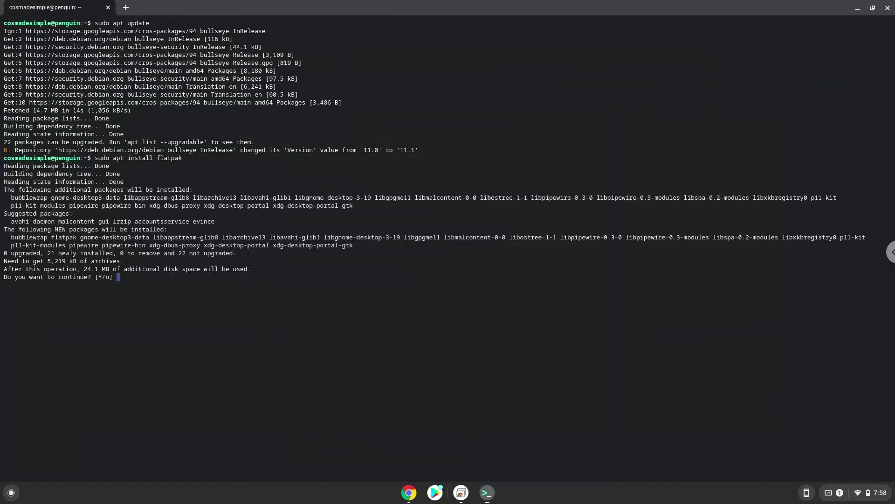
key("Return")
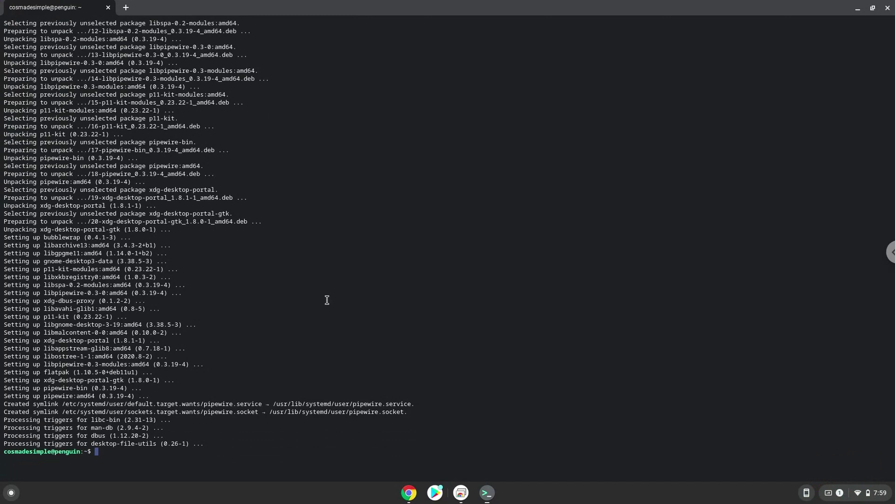
left_click(407, 499)
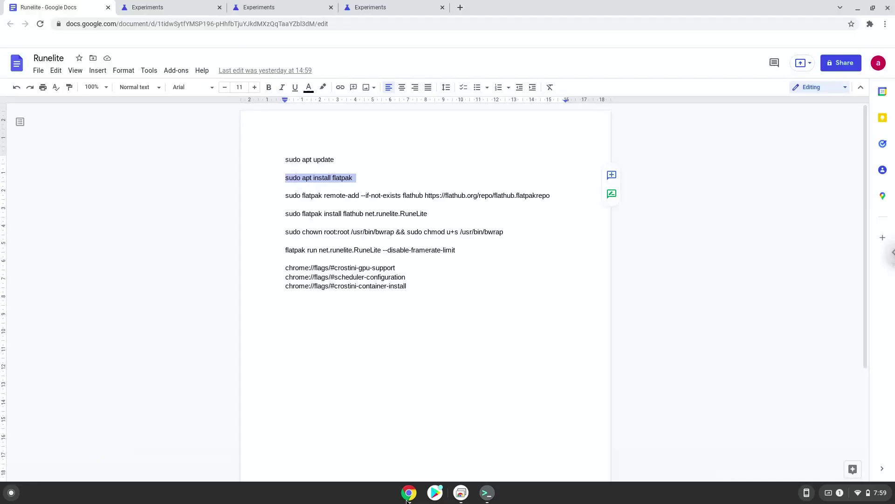
triple_click(329, 196)
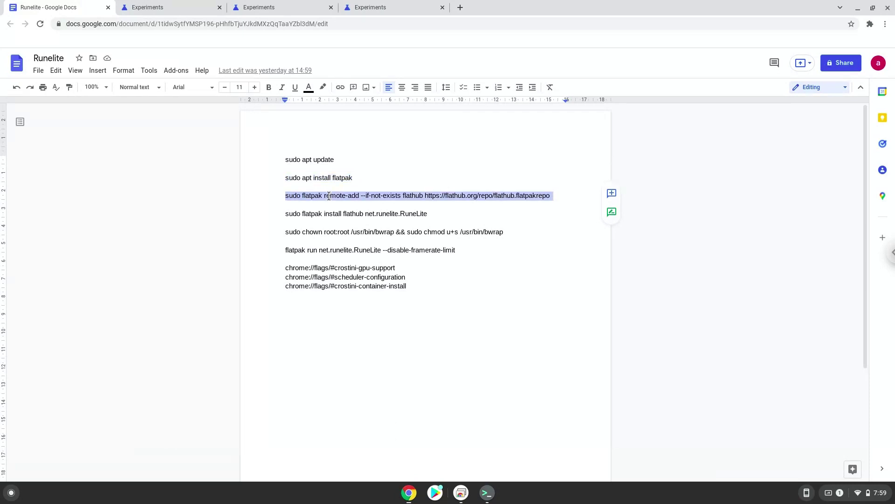
right_click(328, 199)
left_click(352, 221)
left_click(487, 497)
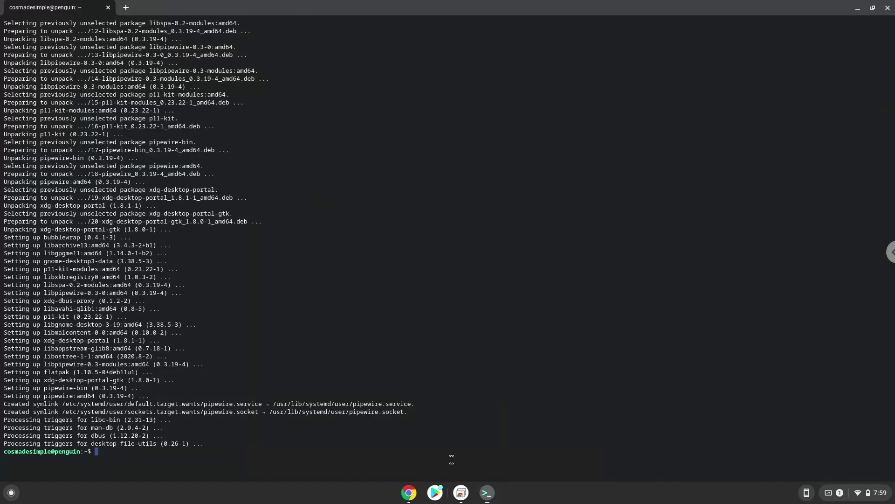
right_click(423, 419)
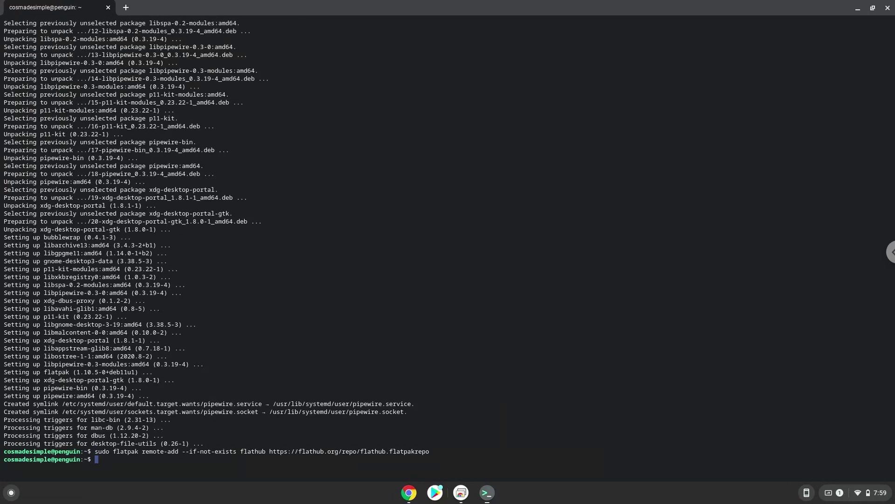
Copy "sudo flatpak install flathub net.runelite.RuneLite" from the document in Chrome, run it in the Terminal and accept both installation prompts
left_click(408, 496)
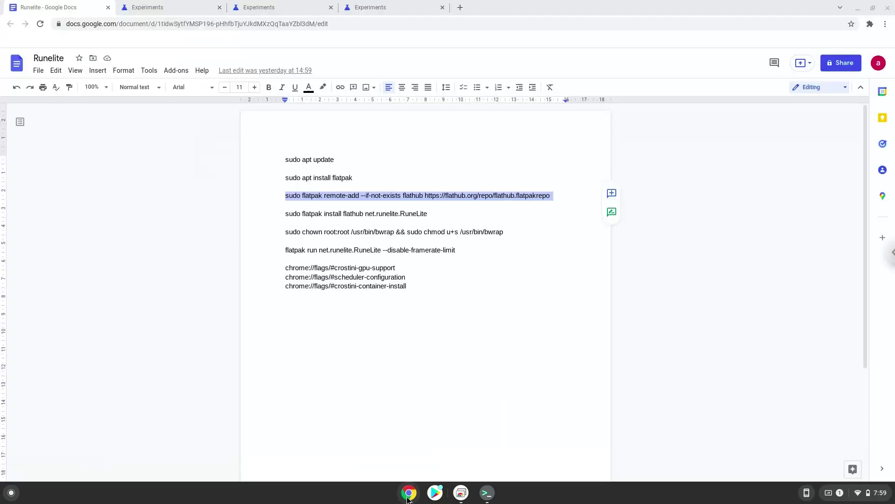
triple_click(351, 211)
right_click(352, 212)
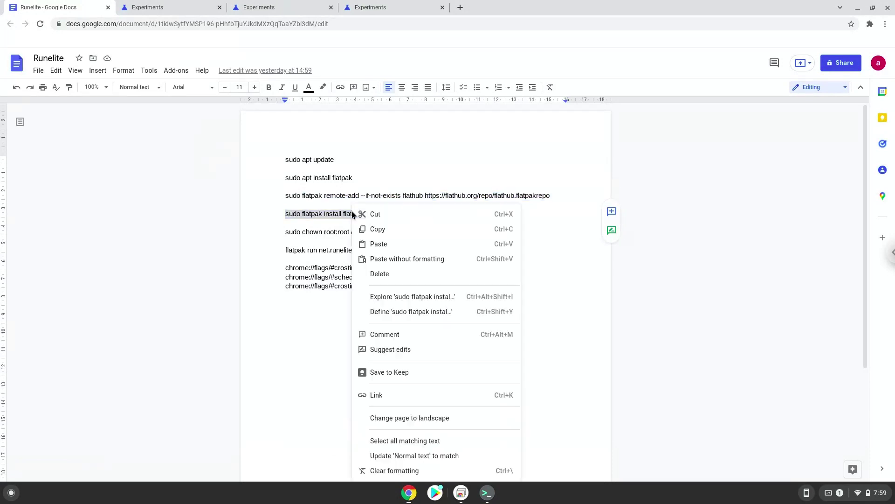
left_click(374, 229)
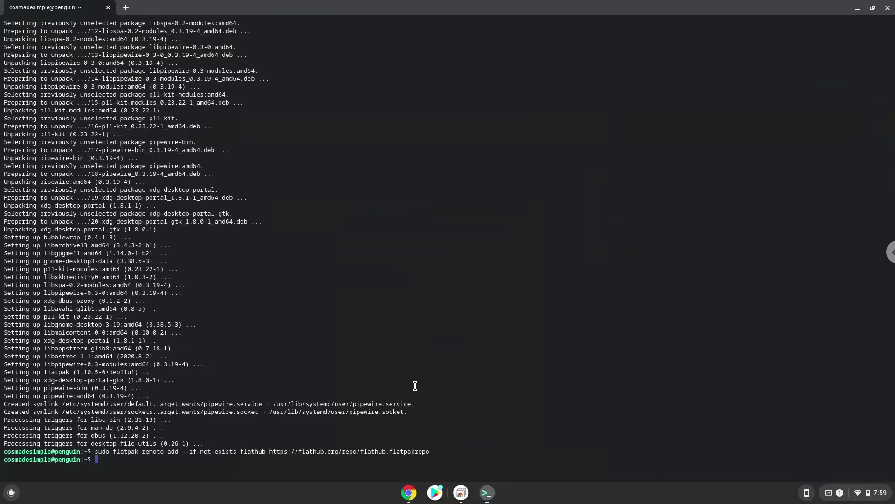
key("ctrl+shift+v")
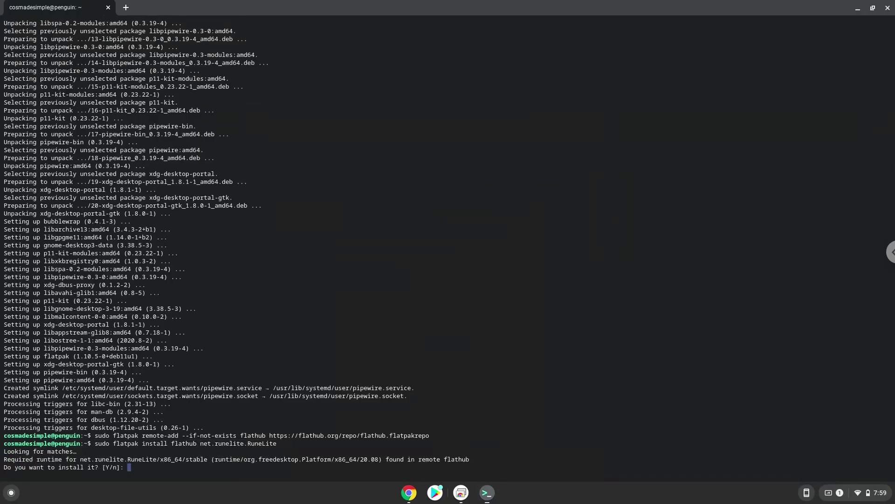
key("Return")
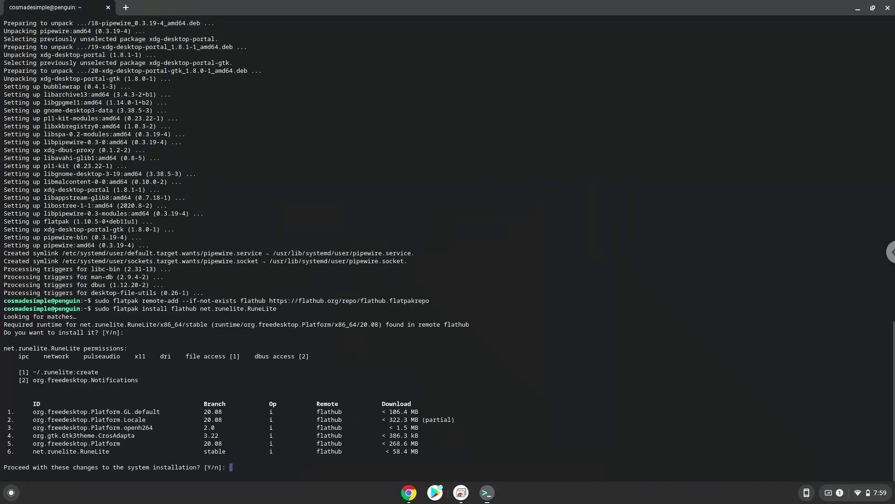
key("Return")
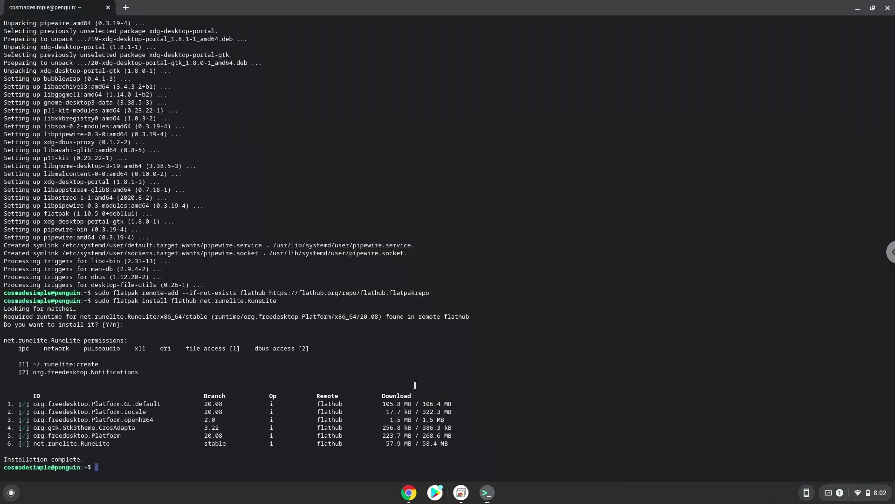
Copy "sudo chown root:root /usr/bin/bwrap && sudo chmod u+s /usr/bin/bwrap" from the document in Chrome and run it in the Terminal
left_click(411, 498)
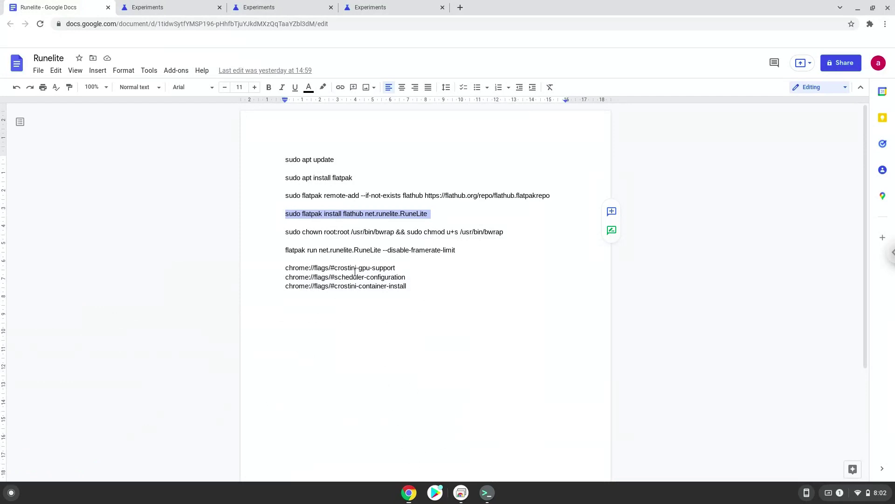
triple_click(331, 233)
right_click(331, 233)
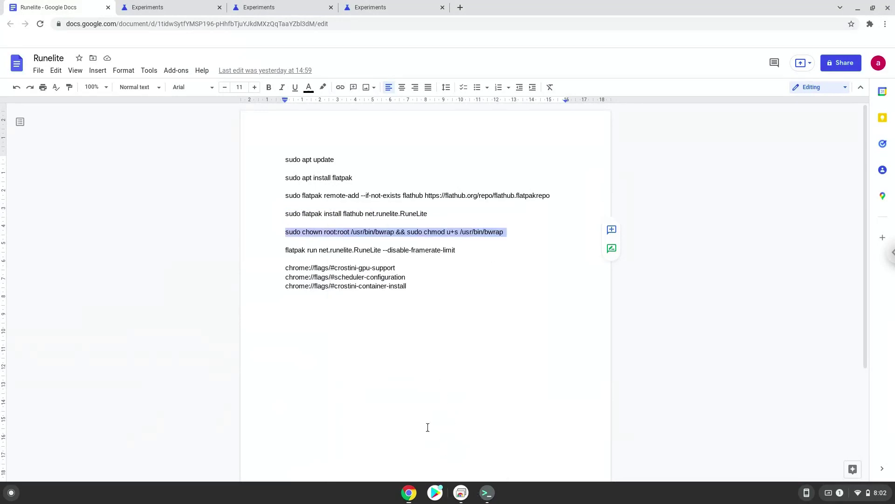
key("alt+Tab")
key("ctrl+shift+v")
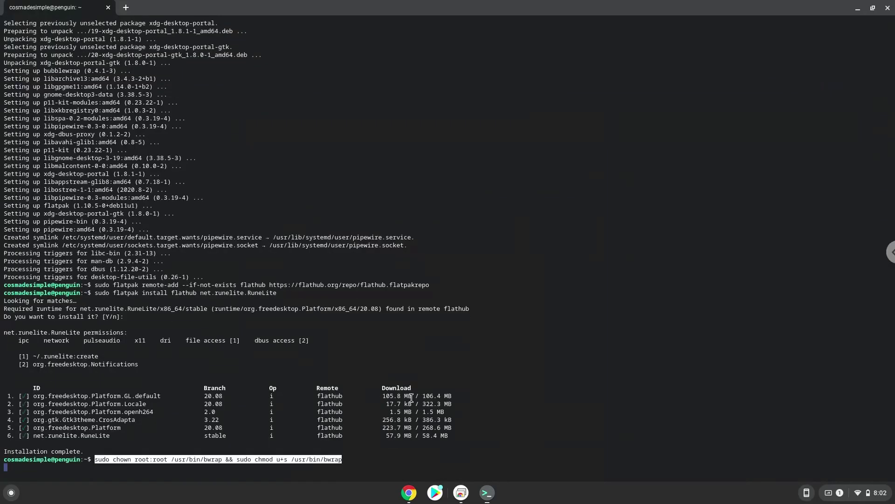
key("Return")
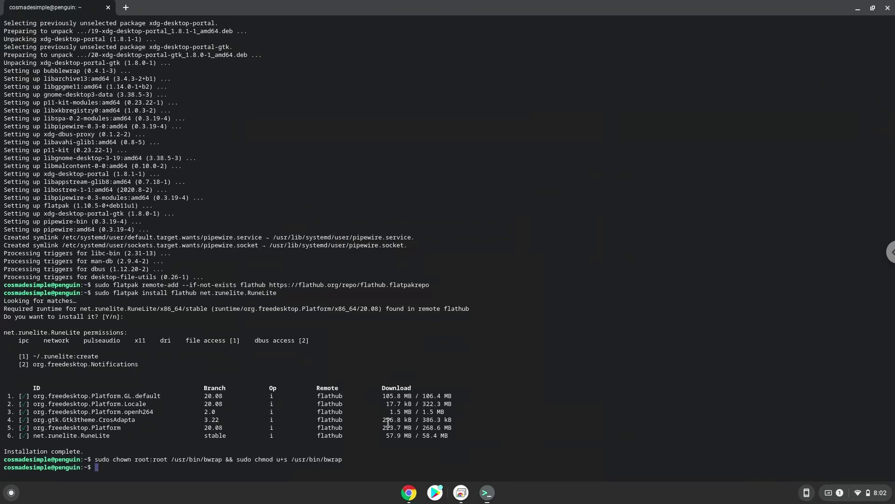
Copy "flatpak run net.runelite.RuneLite --disable-framerate-limit" from the document in Chrome and run it in the Terminal to launch RuneLite
left_click(410, 493)
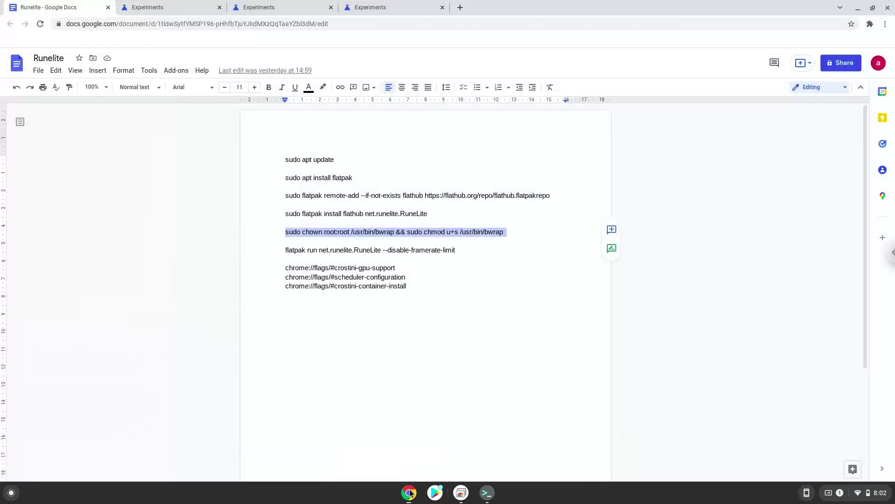
triple_click(297, 252)
right_click(297, 251)
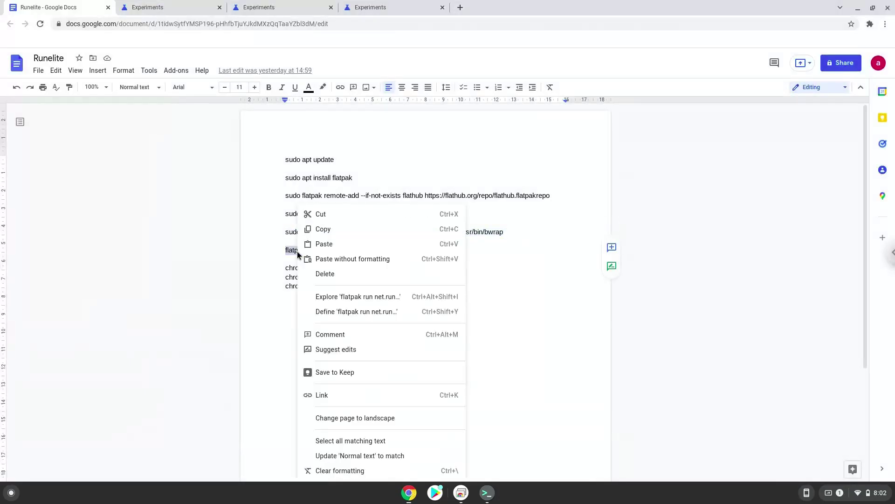
left_click(322, 229)
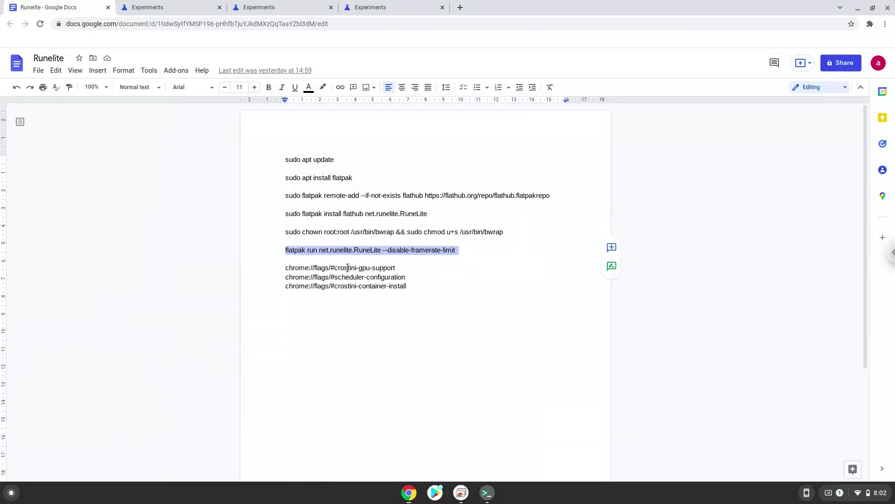
left_click(487, 492)
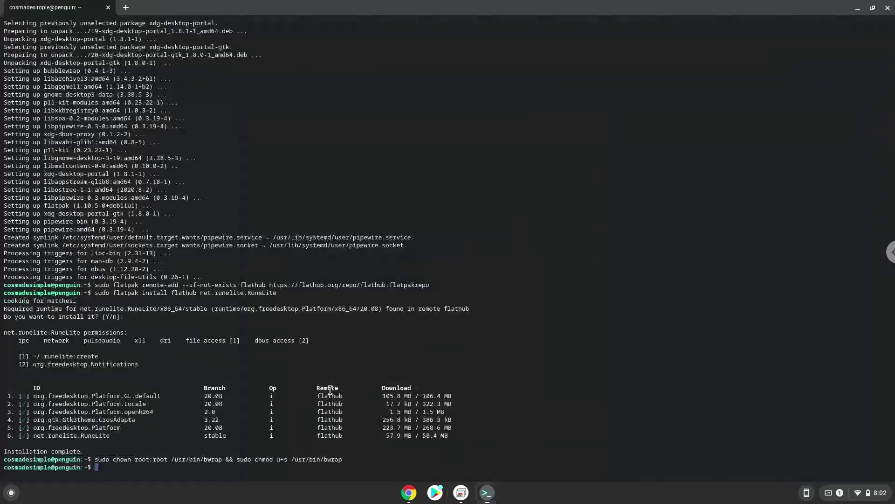
key("ctrl+shift+v")
key("Return")
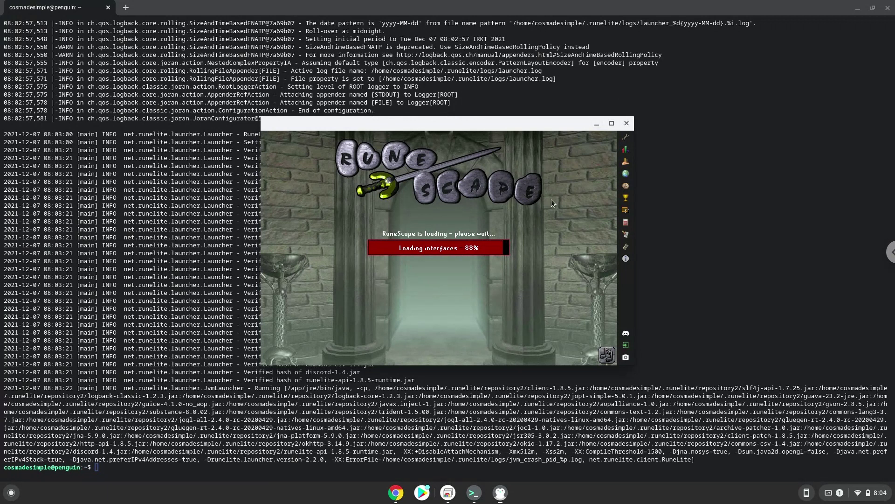
Maximize the RuneLite window and accept the terms of use, privacy policy and end user licence agreement
left_click(611, 124)
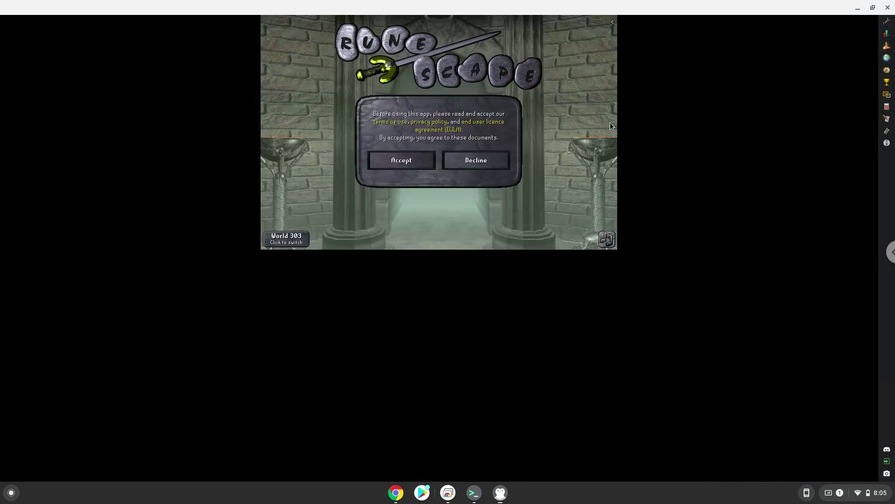
left_click(427, 157)
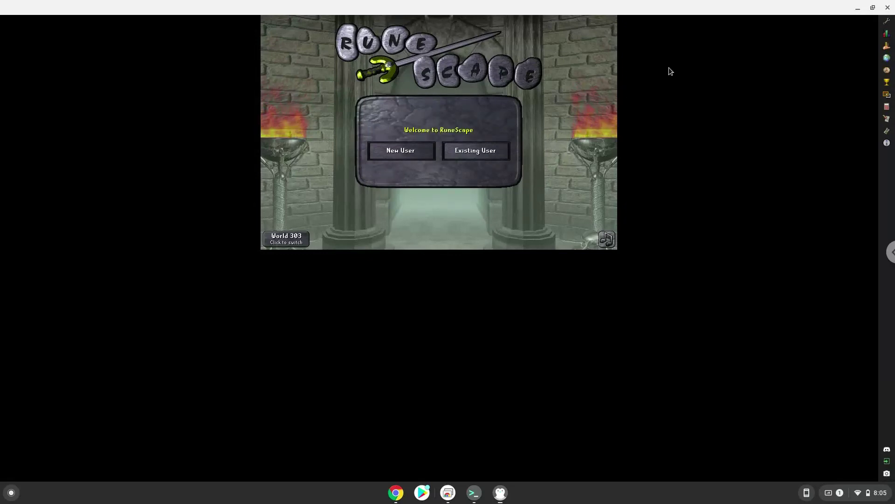
Show RuneLite's plugin list and open the configuration of the GPU plugin
left_click(888, 22)
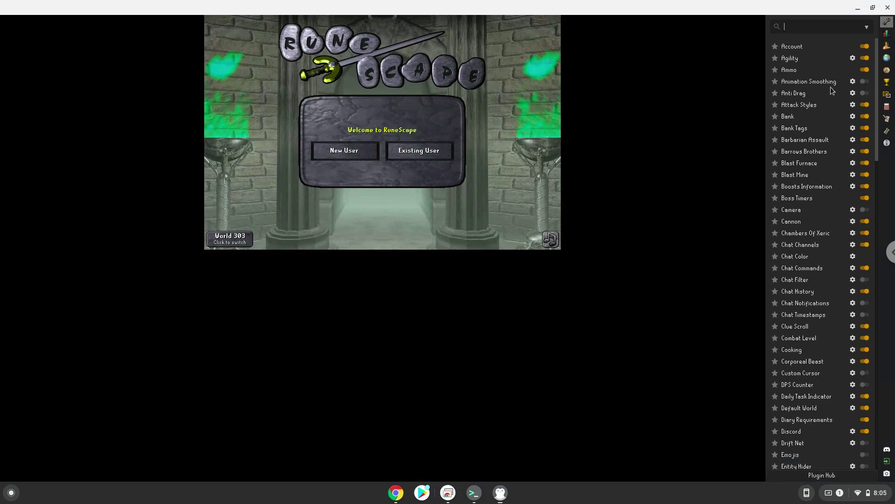
scroll(820, 114, "down", 13)
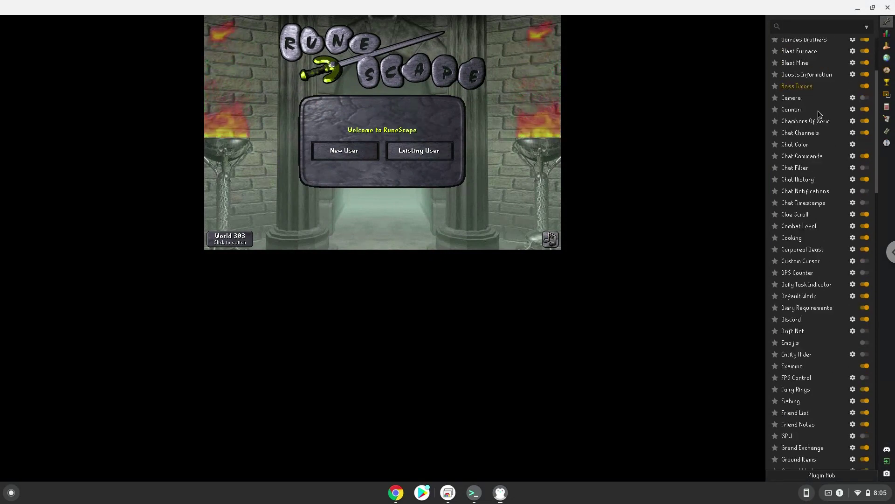
scroll(818, 111, "down", 5)
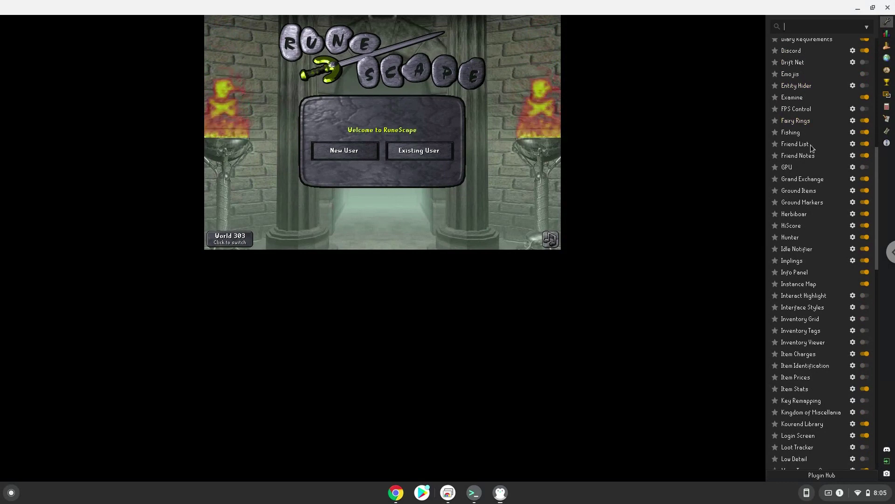
right_click(804, 171)
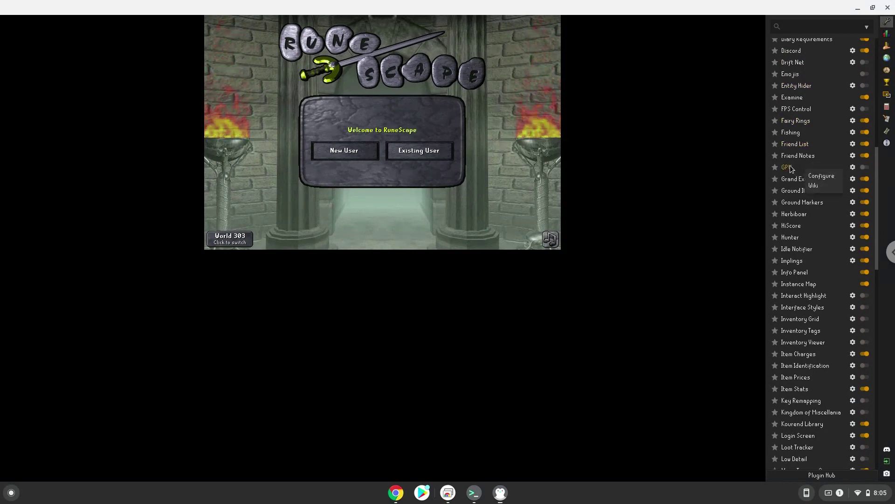
left_click(792, 169)
right_click(792, 168)
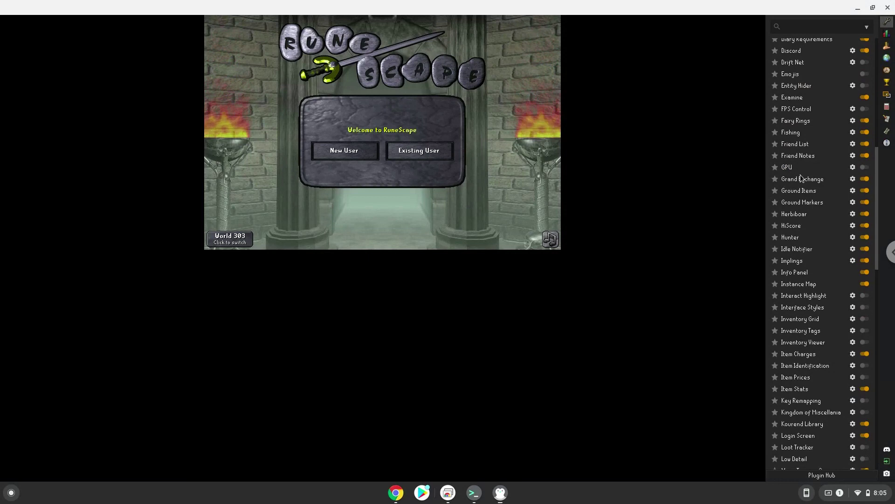
left_click(863, 167)
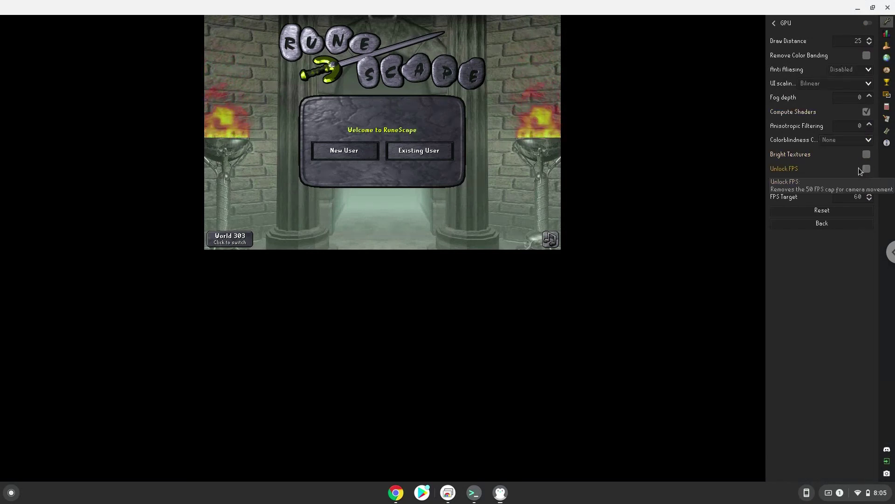
Turn on the GPU plugin and its Unlock FPS option, and return to the plugin list
left_click(869, 22)
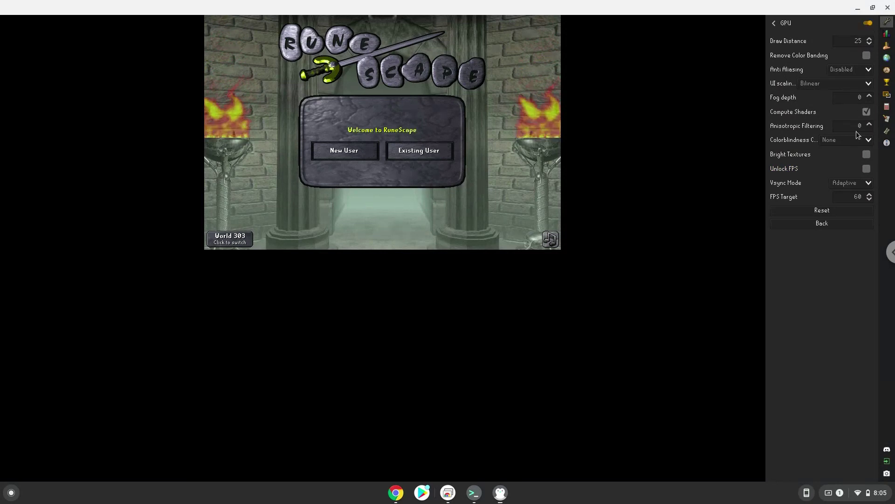
left_click(863, 170)
left_click(774, 23)
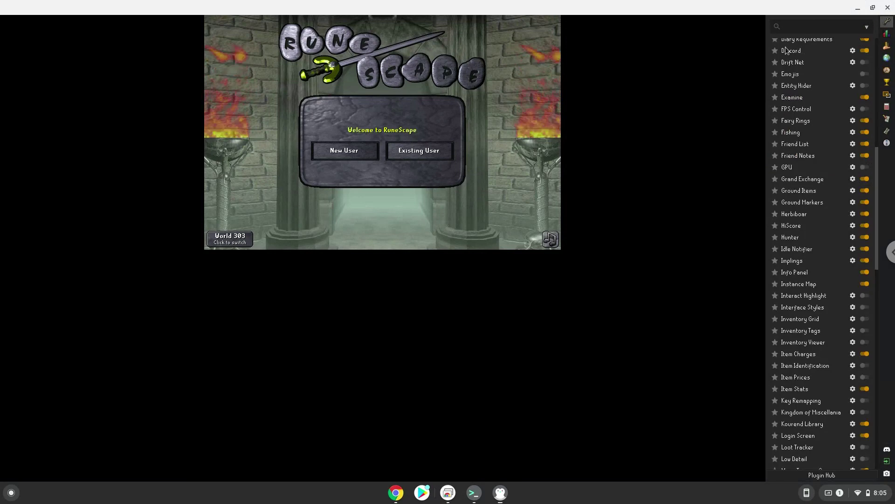
Turn on the Stretched Mode plugin in RuneLite's plugin list
scroll(812, 275, "down", 4)
scroll(812, 276, "down", 4)
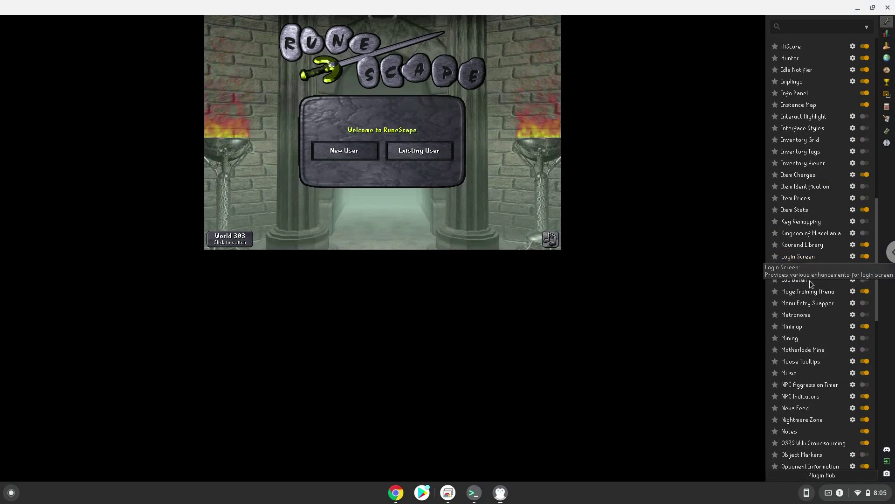
scroll(808, 334, "down", 7)
scroll(810, 343, "down", 16)
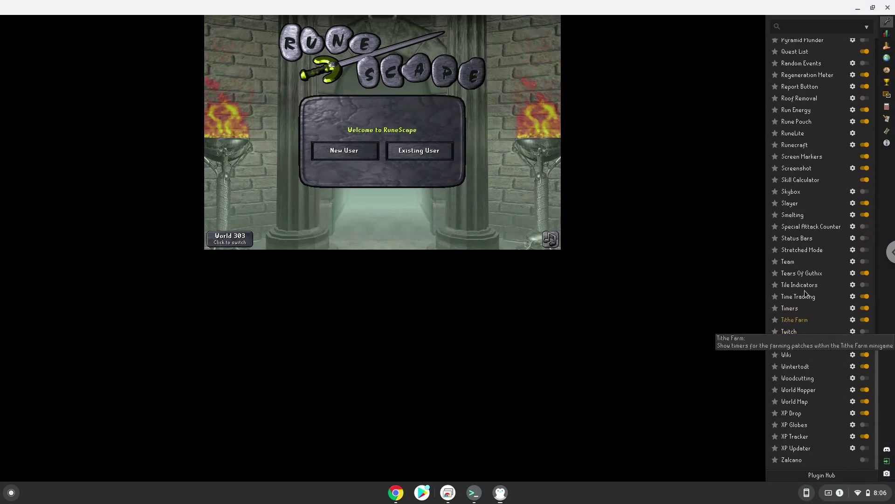
left_click(866, 250)
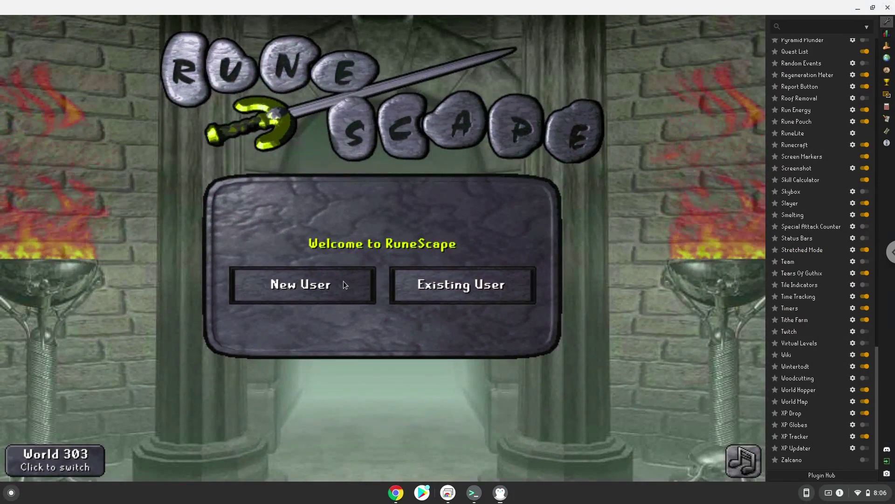
Open the existing-user login form and hide the plugin list
left_click(425, 284)
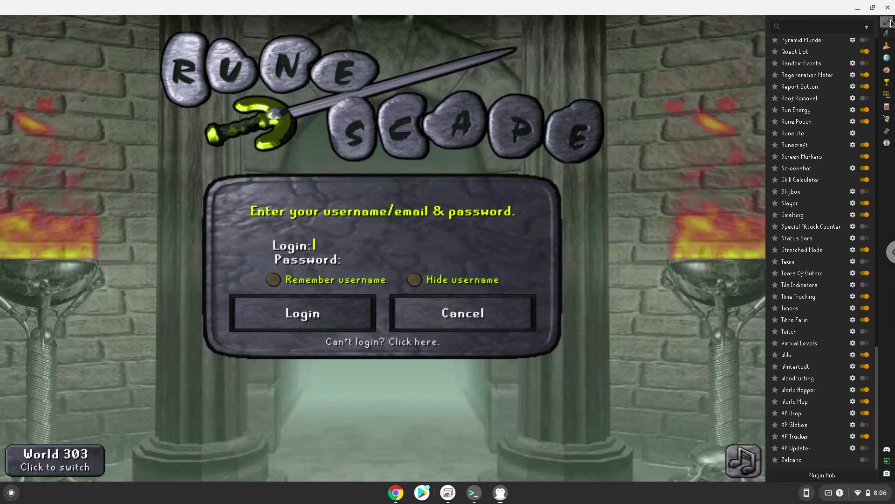
left_click(889, 21)
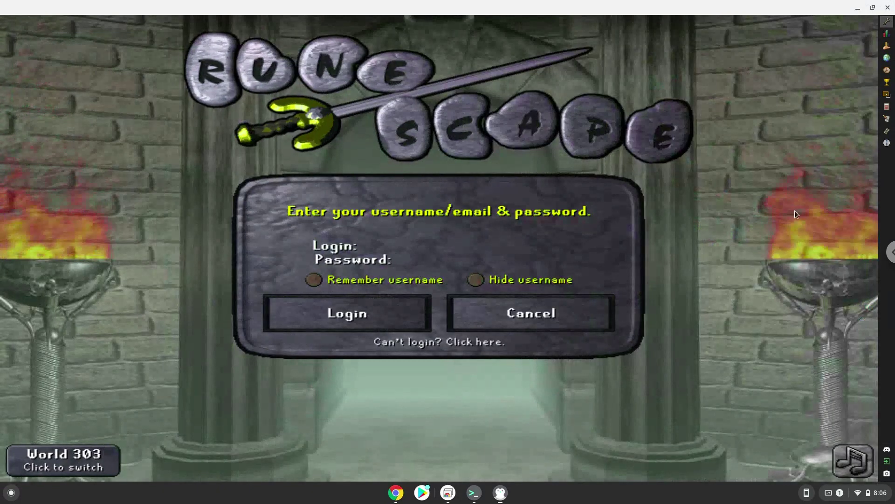